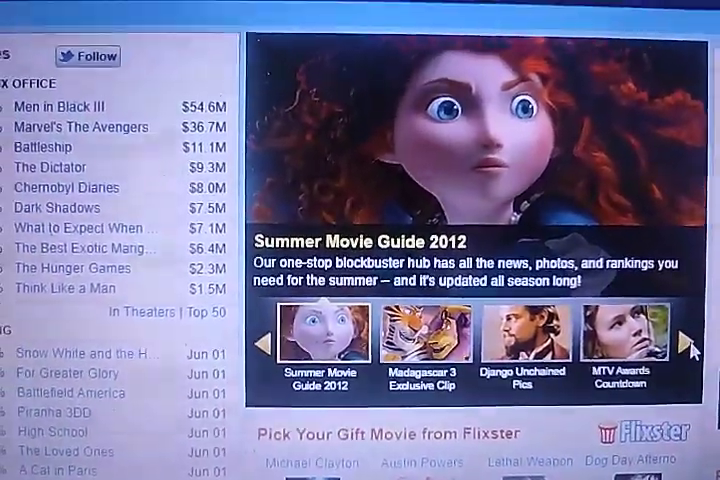
Advance the homepage carousel twice, past the Madagascar 3 clip to the Django Unchained Pics feature
click(692, 348)
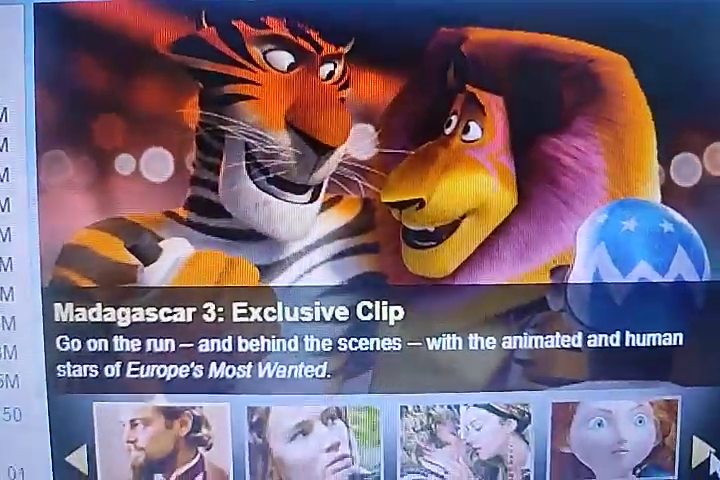
click(708, 472)
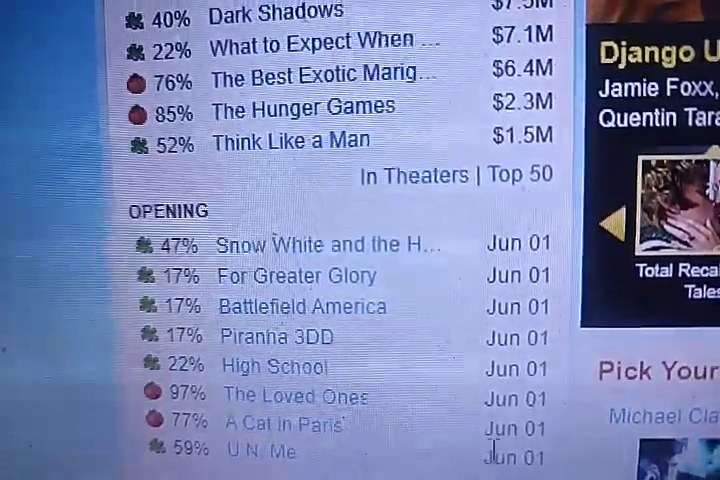
scroll(490, 270, down, 3)
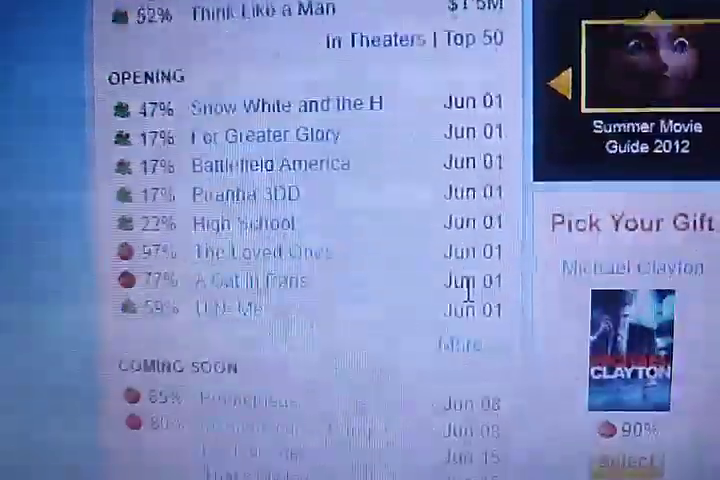
scroll(488, 290, down, 2)
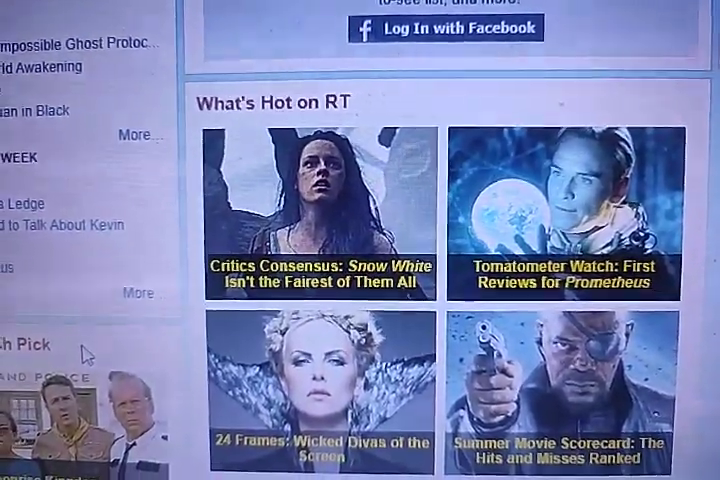
scroll(110, 375, down, 8)
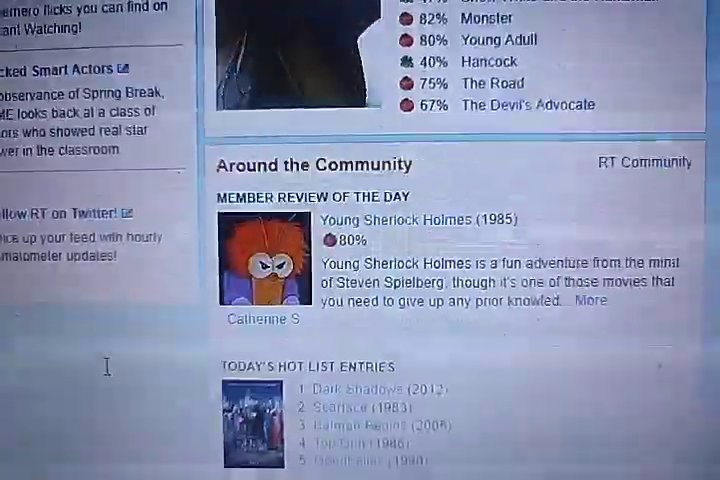
scroll(108, 374, up, 6)
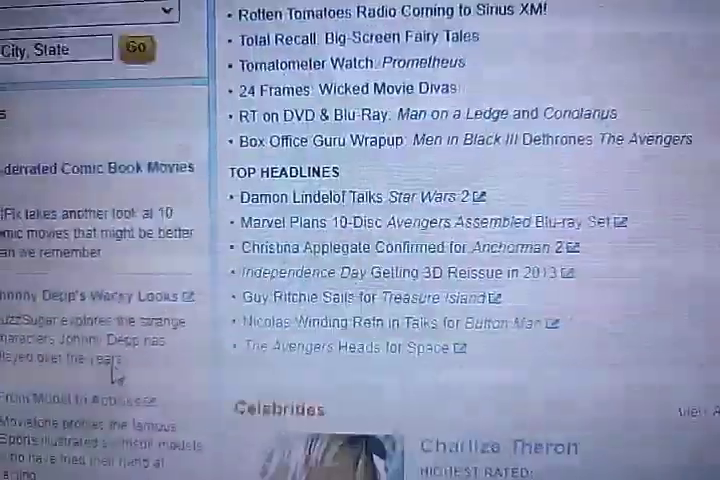
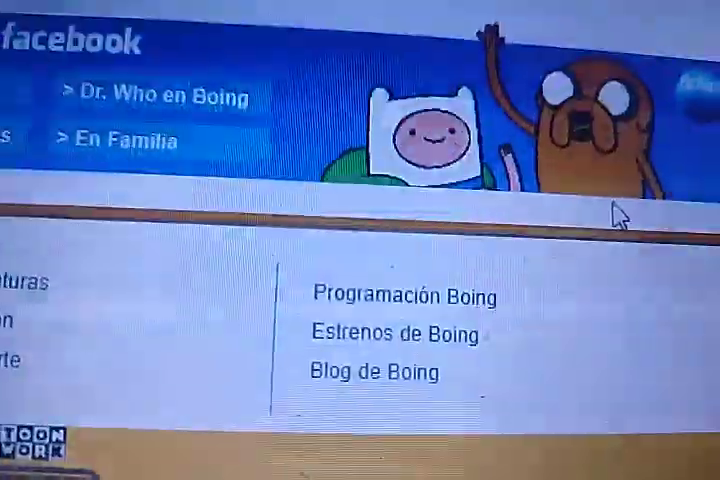
scroll(694, 155, up, 5)
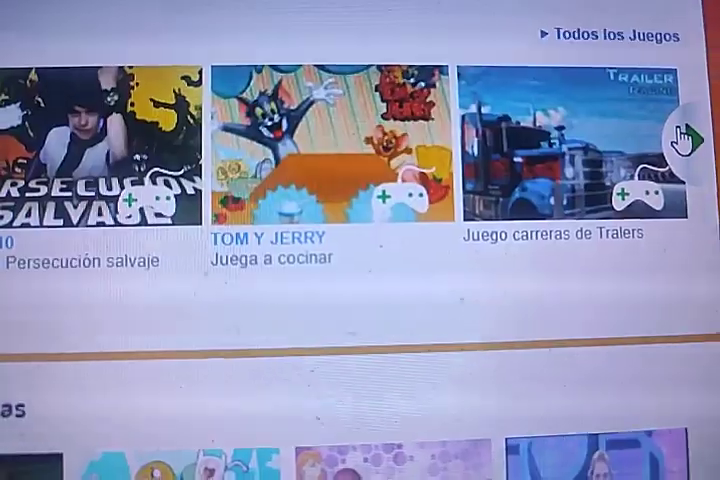
Advance the games carousel to the next set, showing Hora de Aventuras and Gerónimo Stilton
click(683, 140)
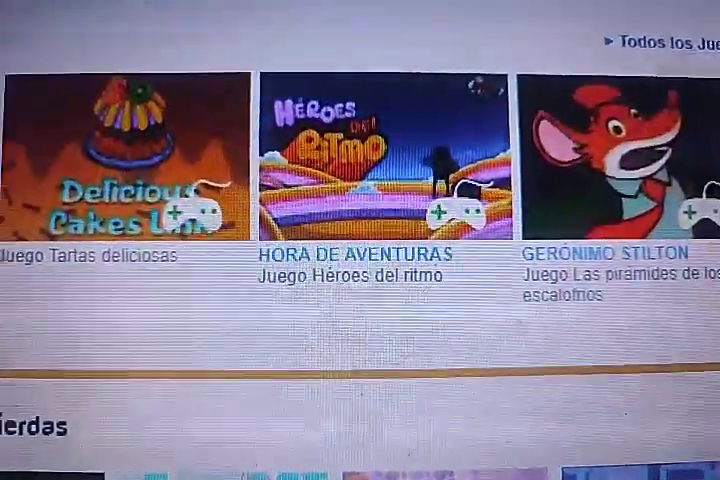